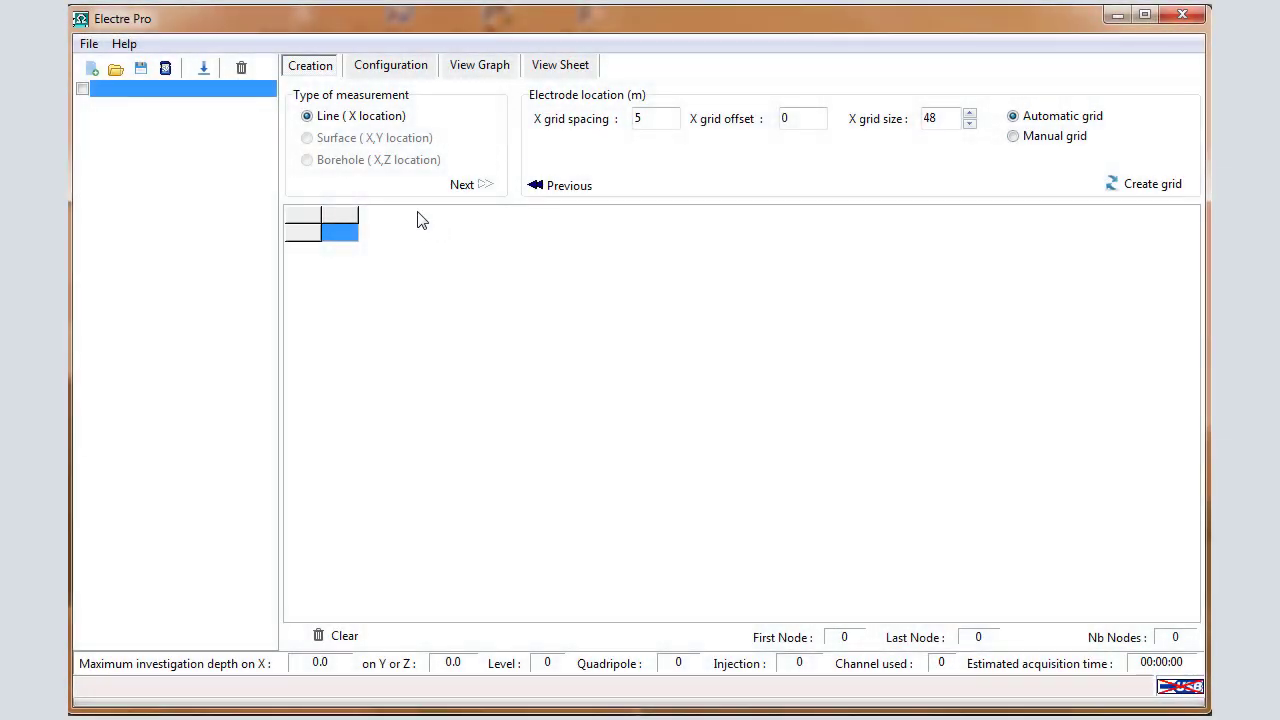
Start a new line (X location) sequence and create an automatic grid of 48 electrodes at 5 m spacing with zero offset
{"action": "left_click", "coordinate": [90, 45]}
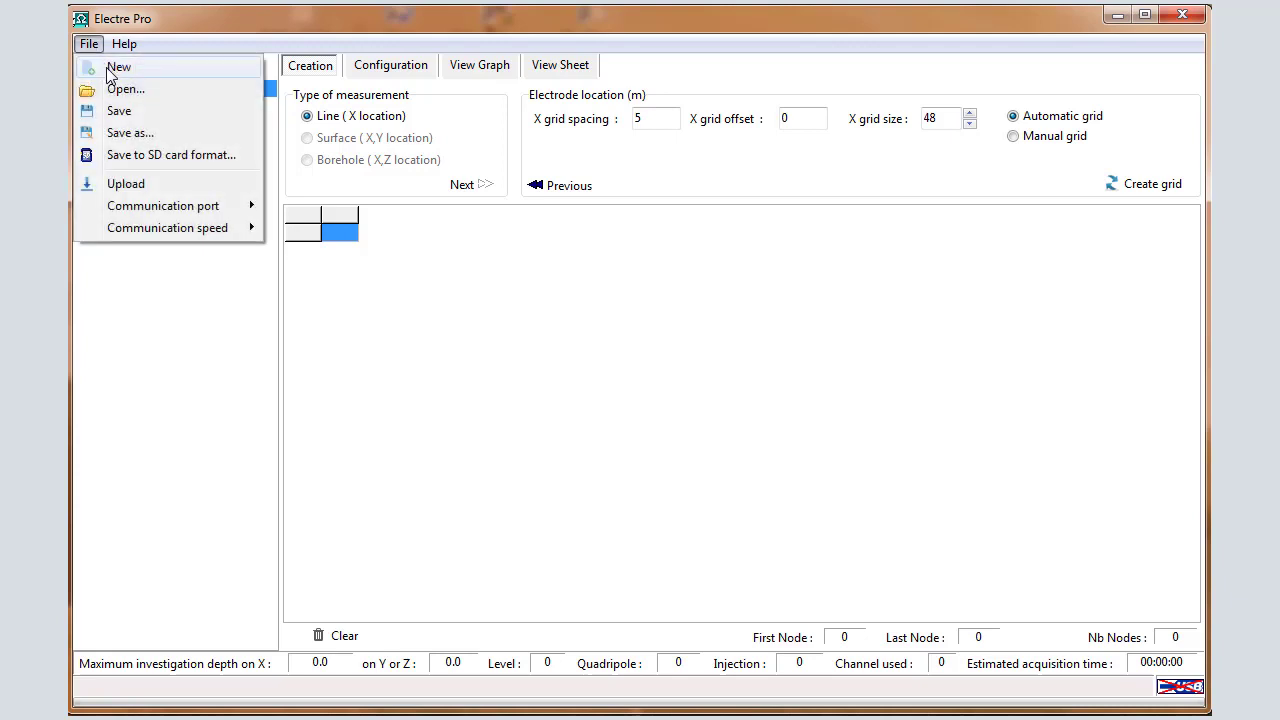
{"action": "left_click", "coordinate": [112, 68]}
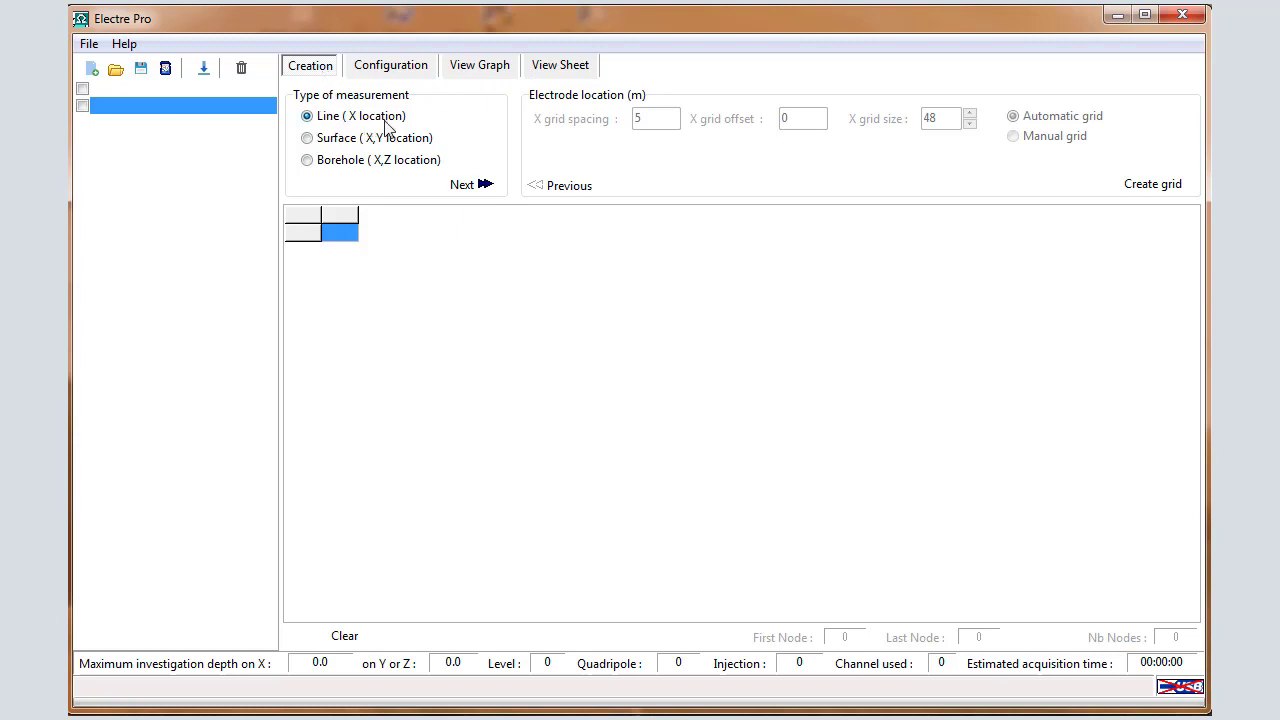
{"action": "left_click", "coordinate": [461, 186]}
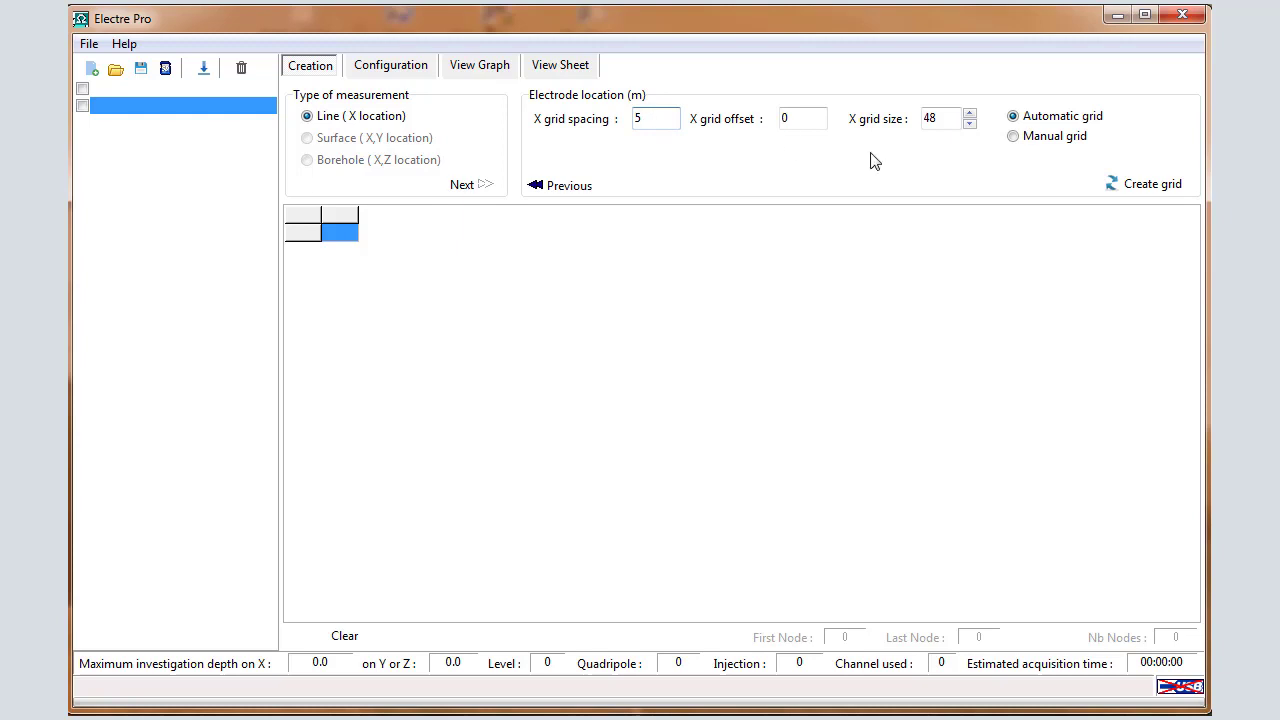
{"action": "left_click", "coordinate": [948, 121]}
{"action": "left_click", "coordinate": [1153, 186]}
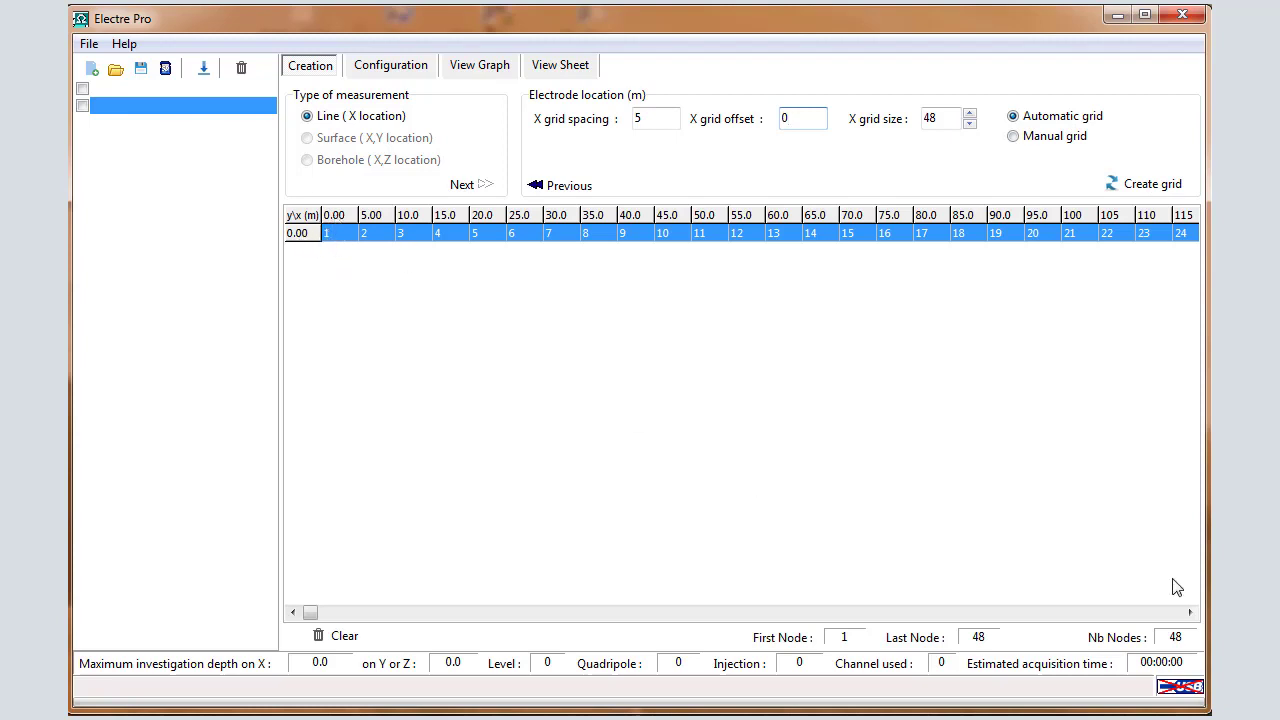
{"action": "left_click", "coordinate": [1164, 613]}
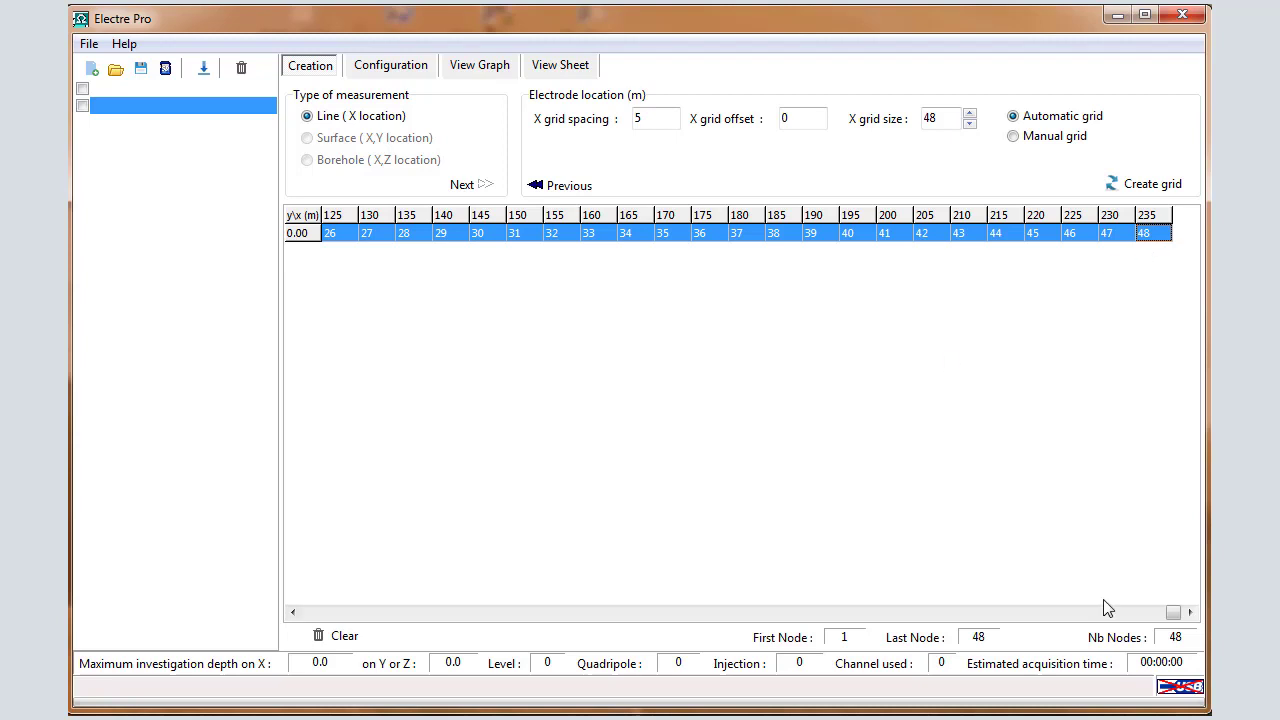
{"action": "left_click_drag", "start_coordinate": [1075, 640], "coordinate": [300, 645]}
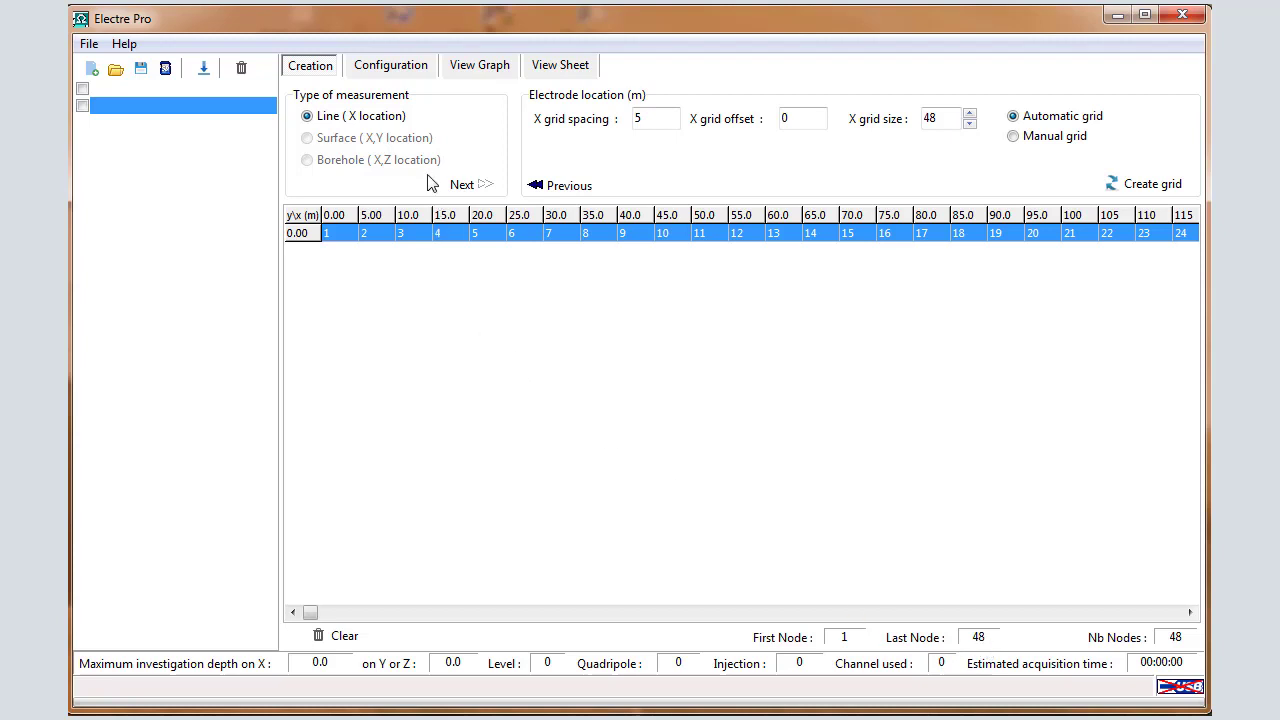
Name the sequence WS48IP in the Syscal parameters and choose the WS reciprocal electrode array
{"action": "left_click", "coordinate": [398, 72]}
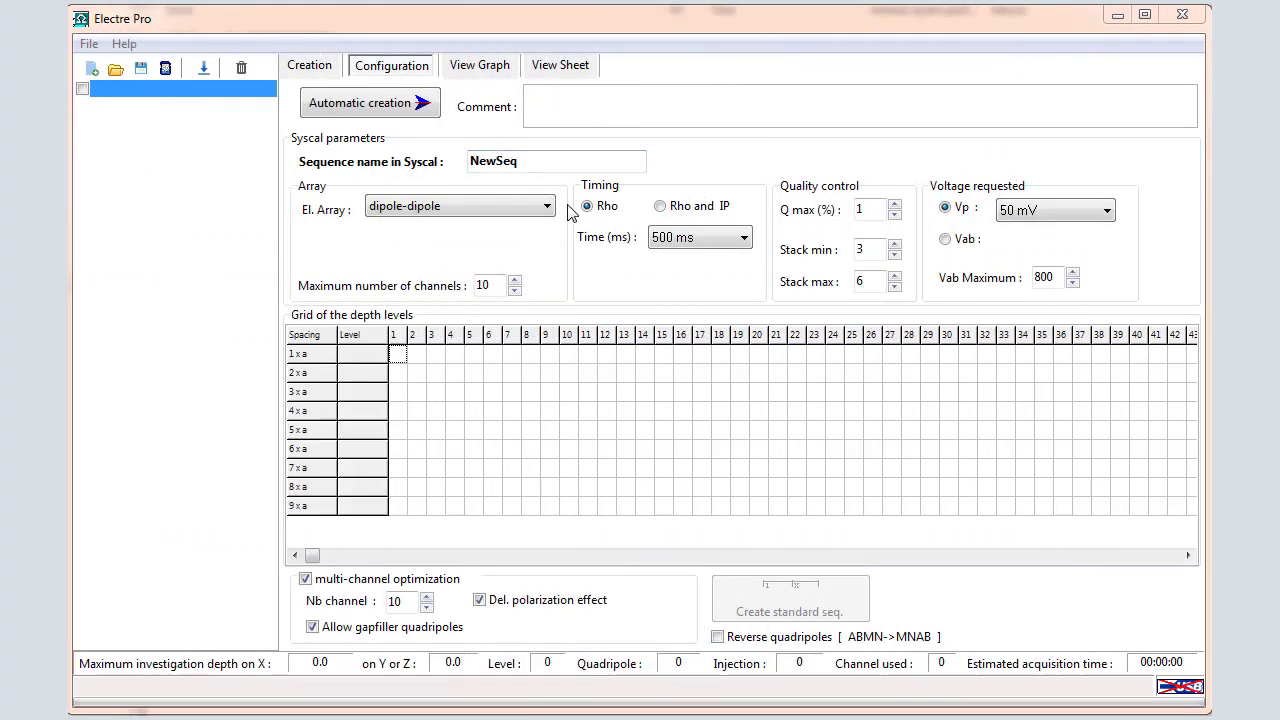
{"action": "left_click_drag", "start_coordinate": [520, 161], "coordinate": [461, 161]}
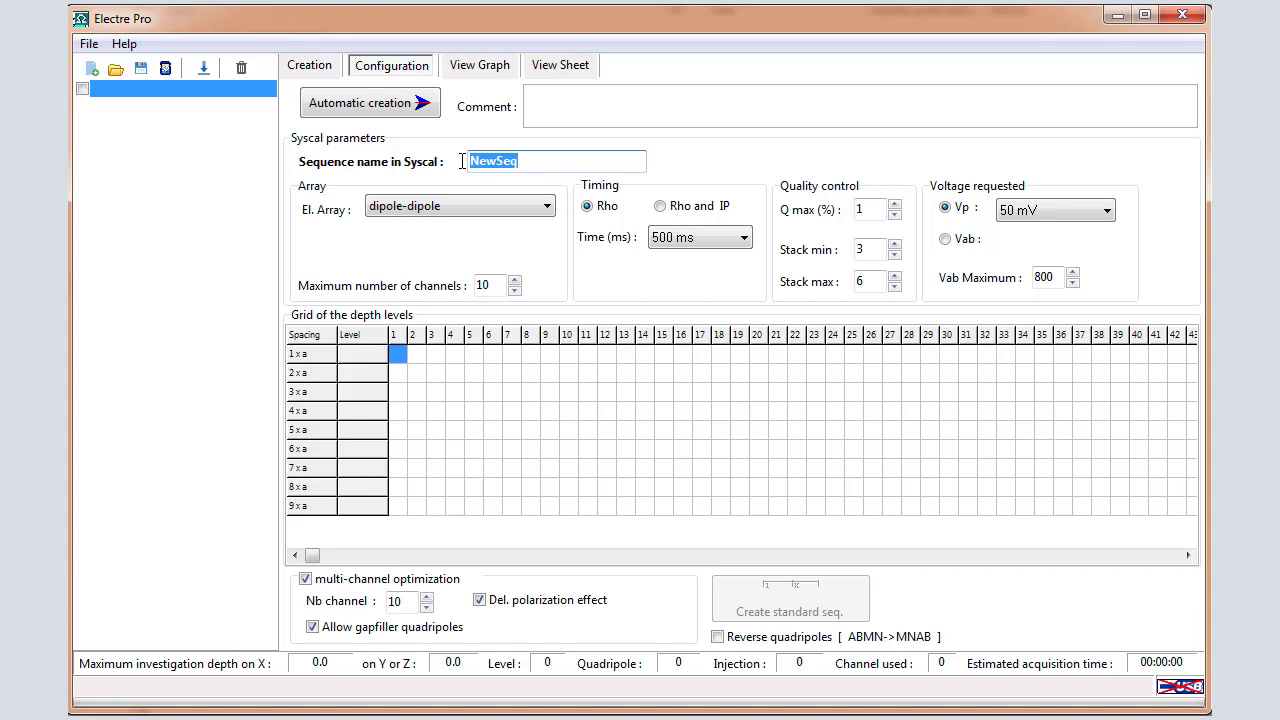
{"action": "type", "text": "WS48IP"}
{"action": "left_click", "coordinate": [516, 219]}
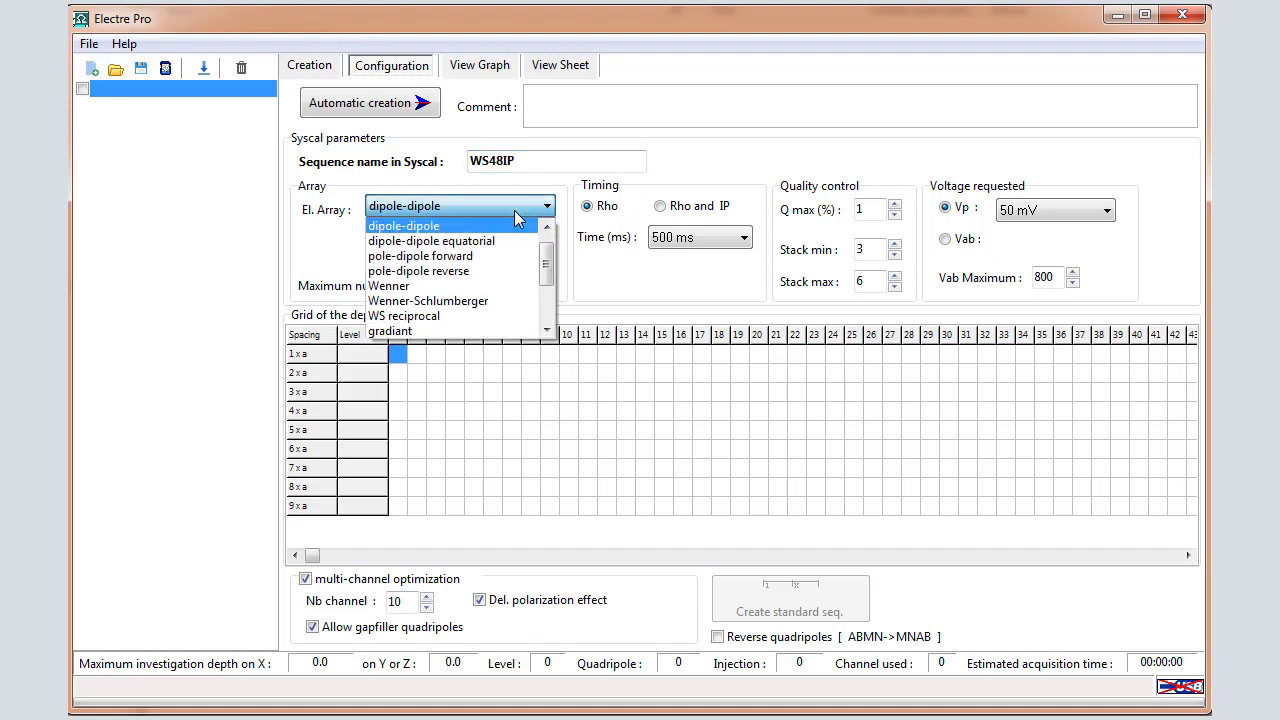
{"action": "left_click", "coordinate": [518, 318]}
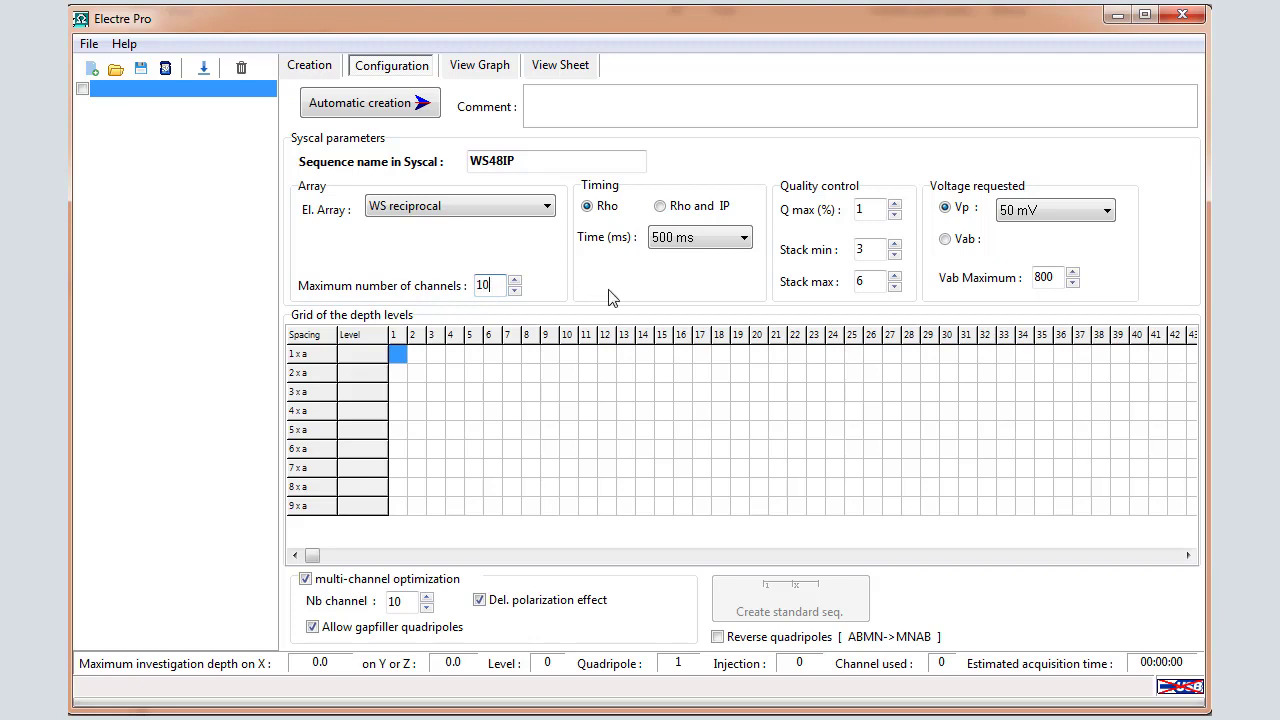
Switch the measurement to Rho and IP, and check the Q max, stack and maximum Vab settings
{"action": "left_click", "coordinate": [660, 205]}
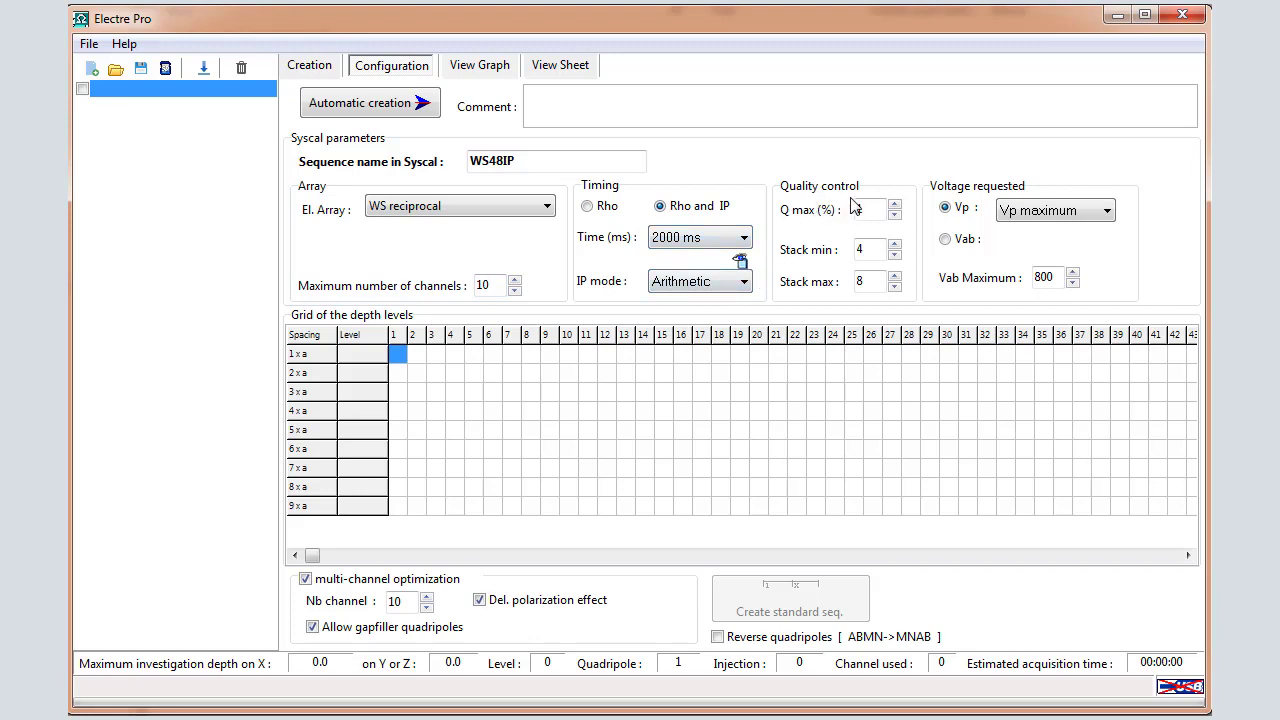
{"action": "left_click", "coordinate": [875, 210]}
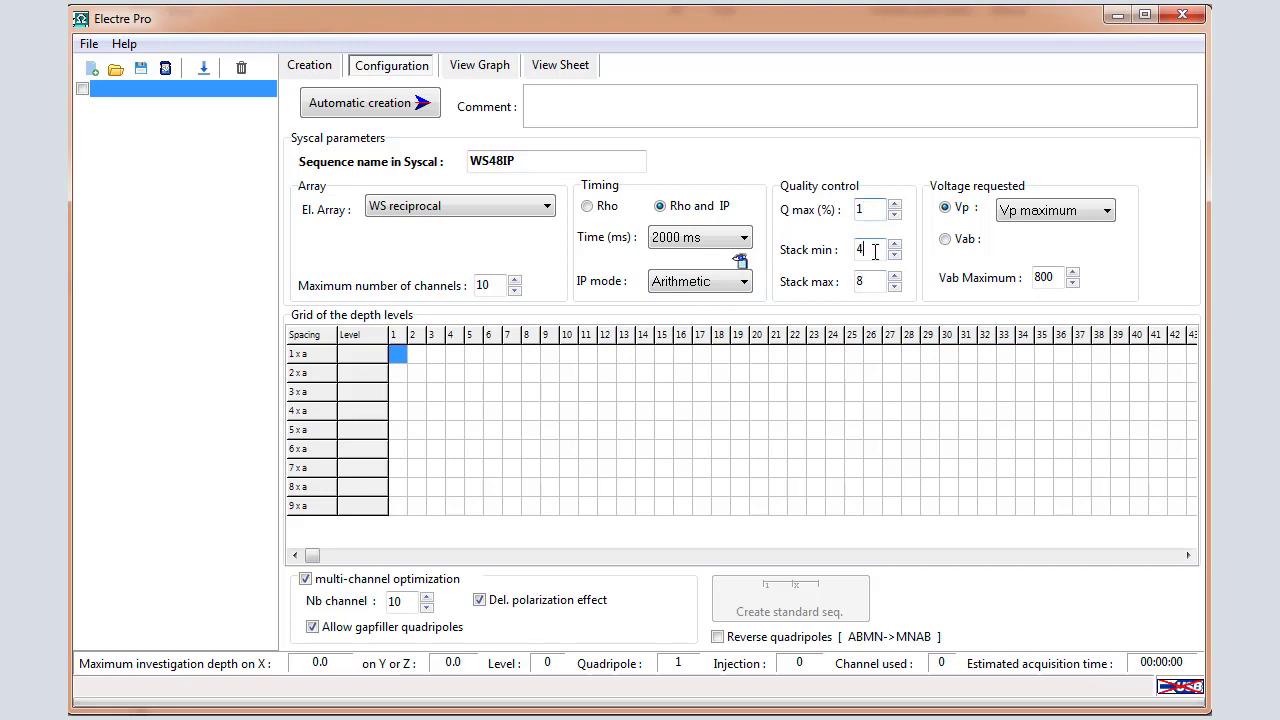
{"action": "left_click", "coordinate": [875, 251]}
{"action": "left_click", "coordinate": [876, 212]}
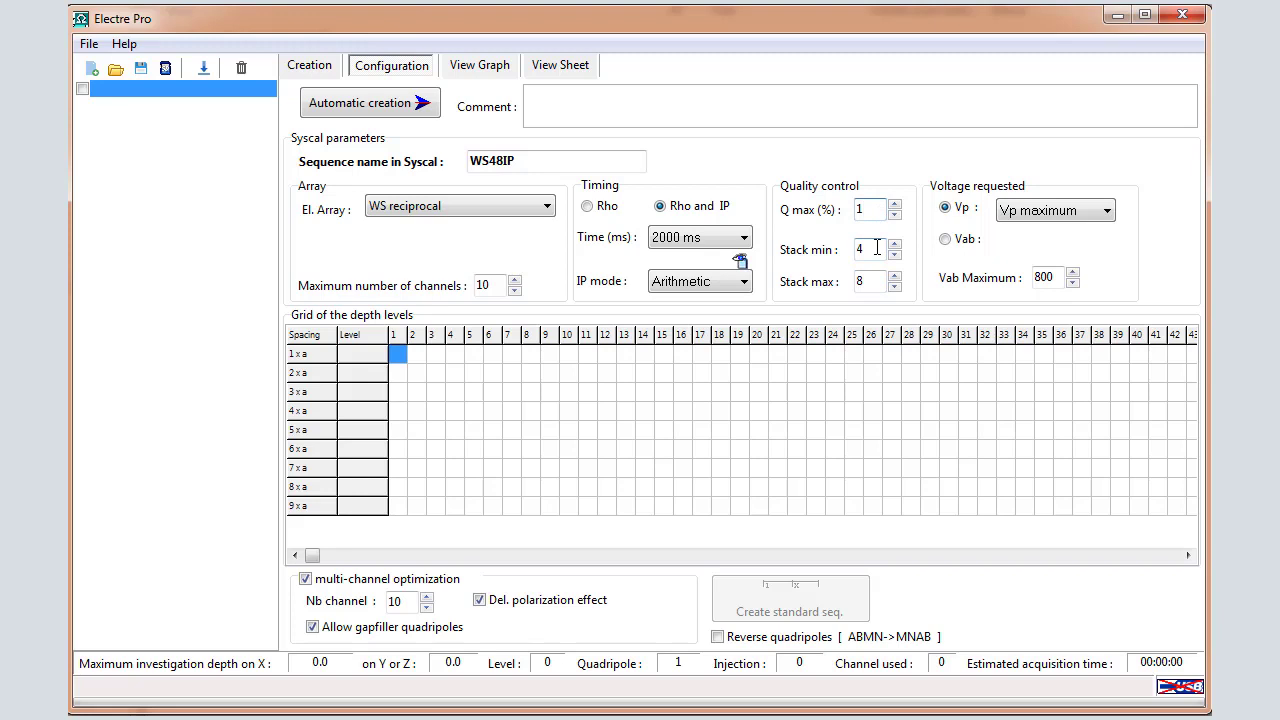
{"action": "left_click", "coordinate": [876, 248]}
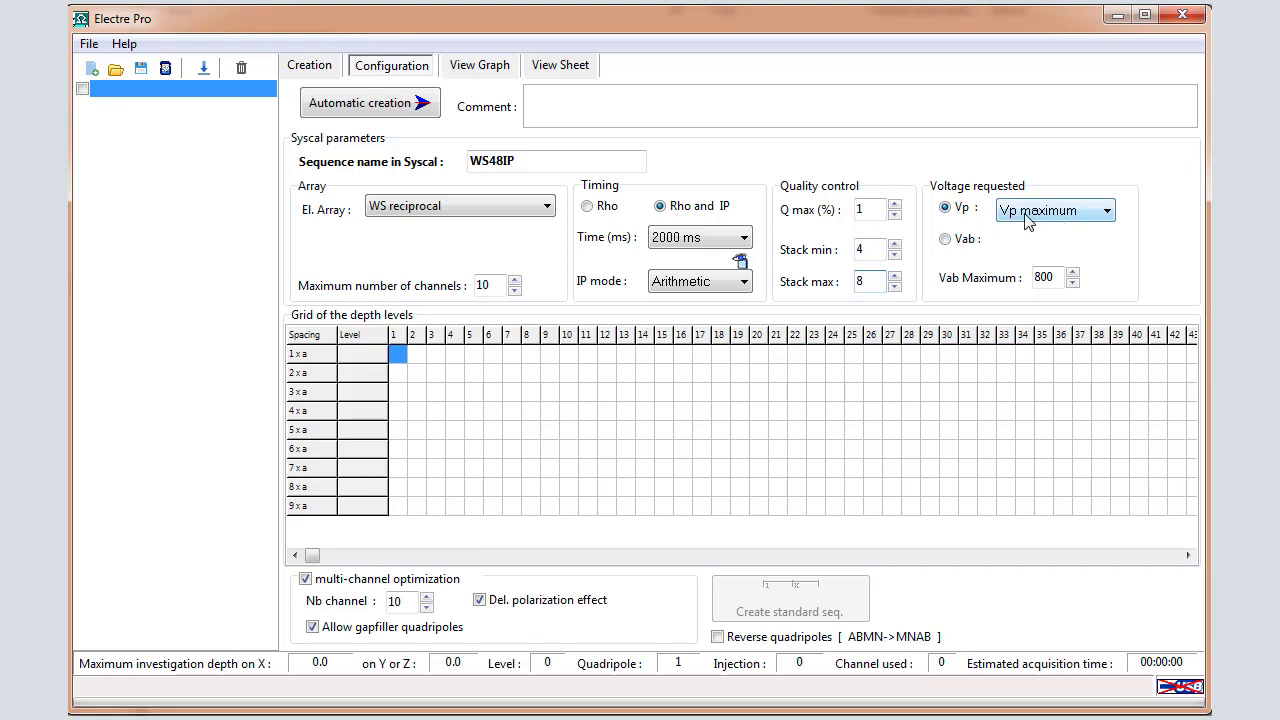
{"action": "left_click", "coordinate": [1060, 278]}
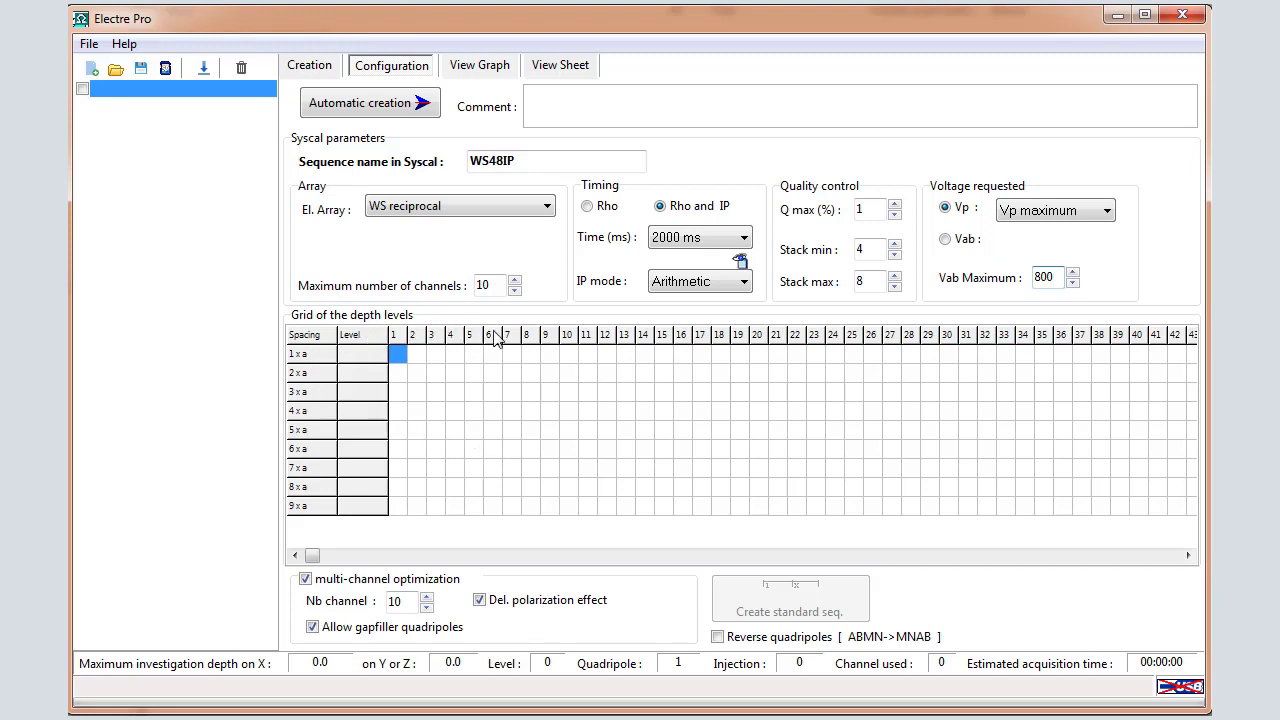
Fill the depth levels stepwise from column 1 at 1 x a to column 21 at 5 x a, and generate the standard sequence
{"action": "left_click_drag", "start_coordinate": [397, 356], "coordinate": [779, 440]}
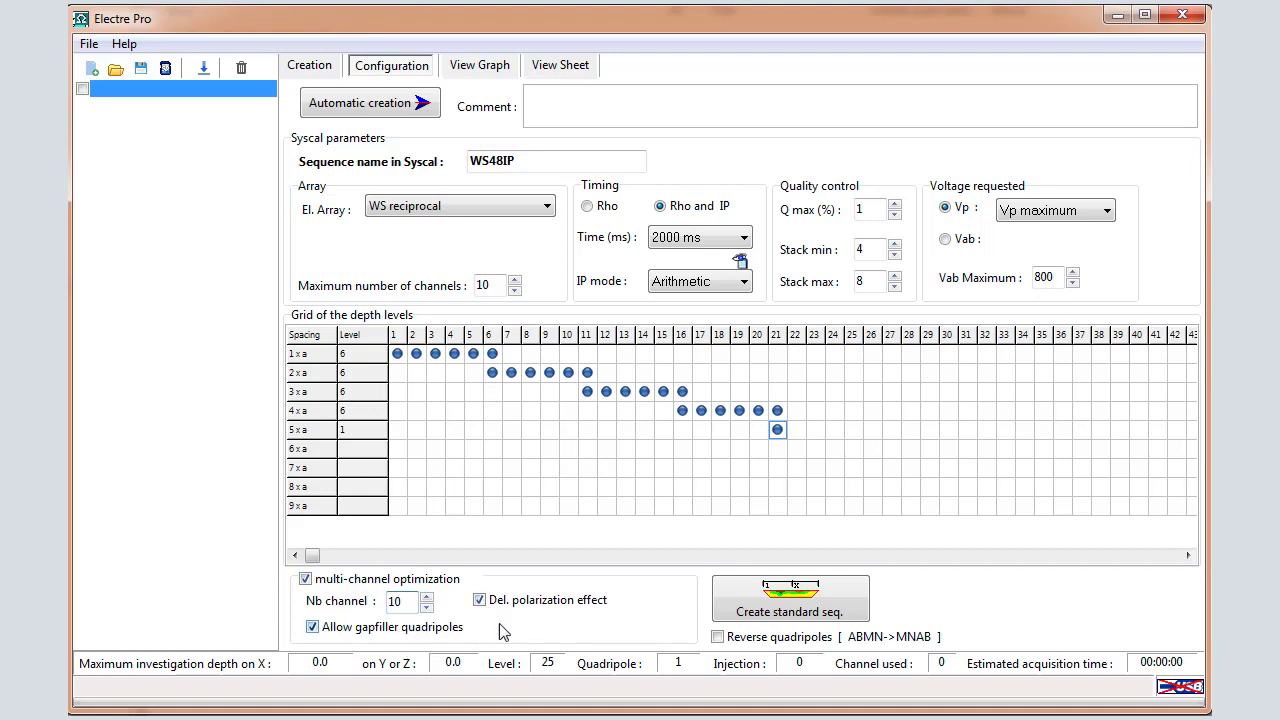
{"action": "left_click", "coordinate": [772, 603]}
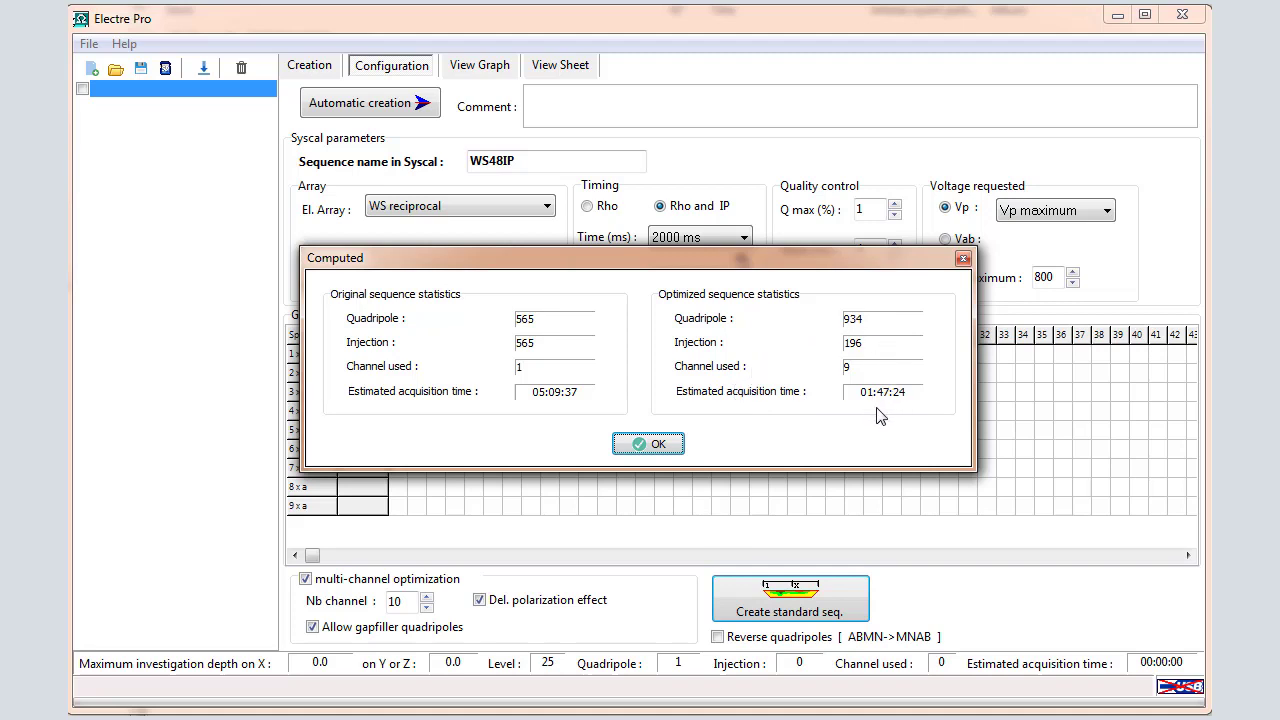
{"action": "left_click", "coordinate": [664, 448]}
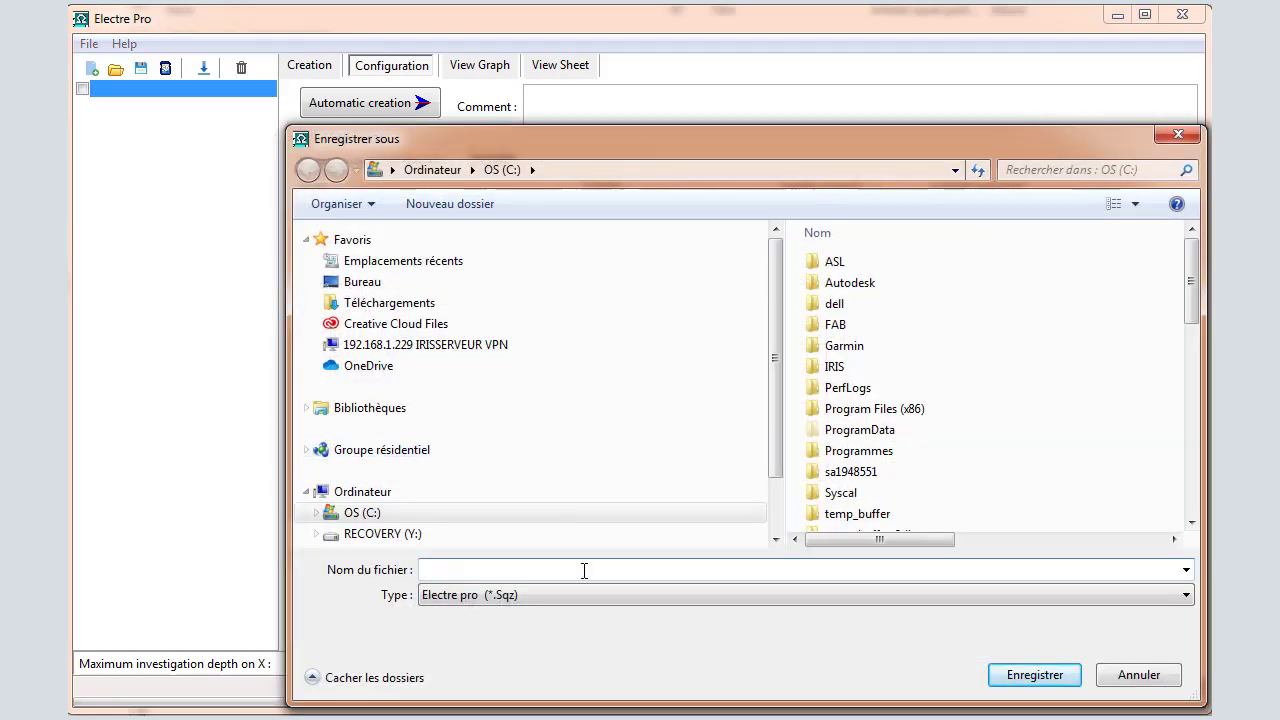
Save the sequence on drive C: as WS48IP in the Electre pro (*.Sqz) format
{"action": "type", "text": "W"}
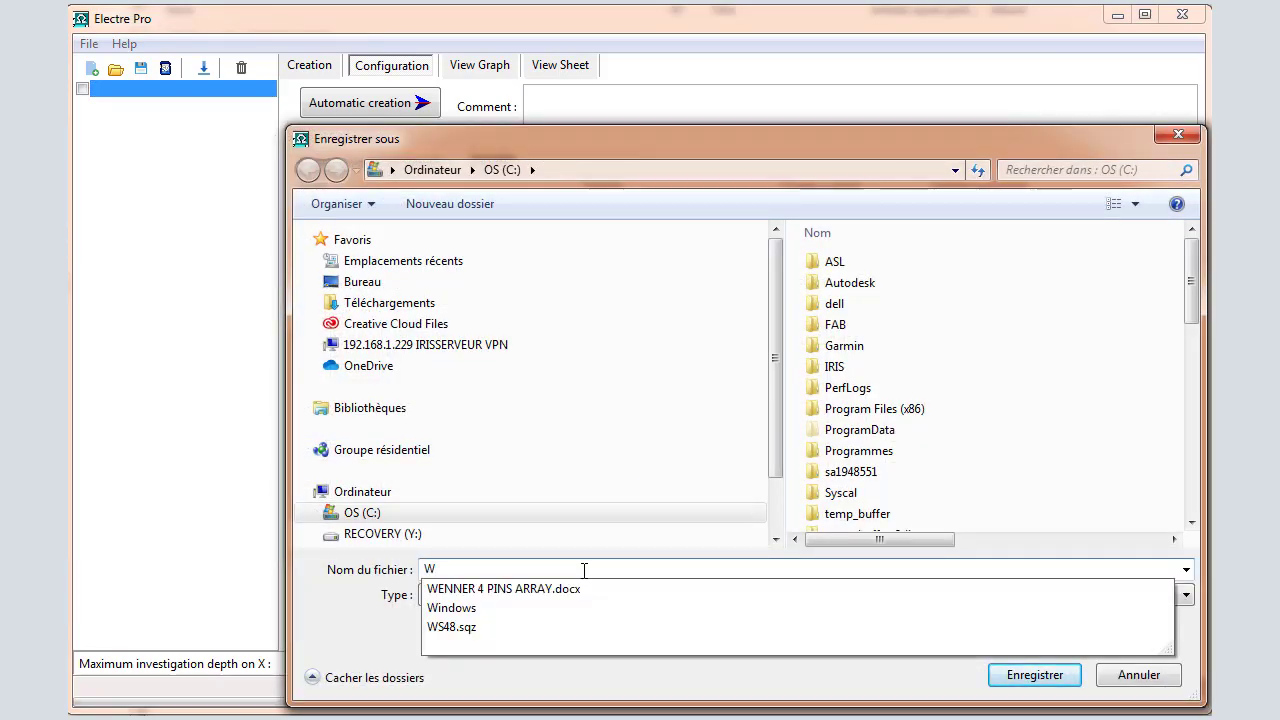
{"action": "type", "text": "S48l"}
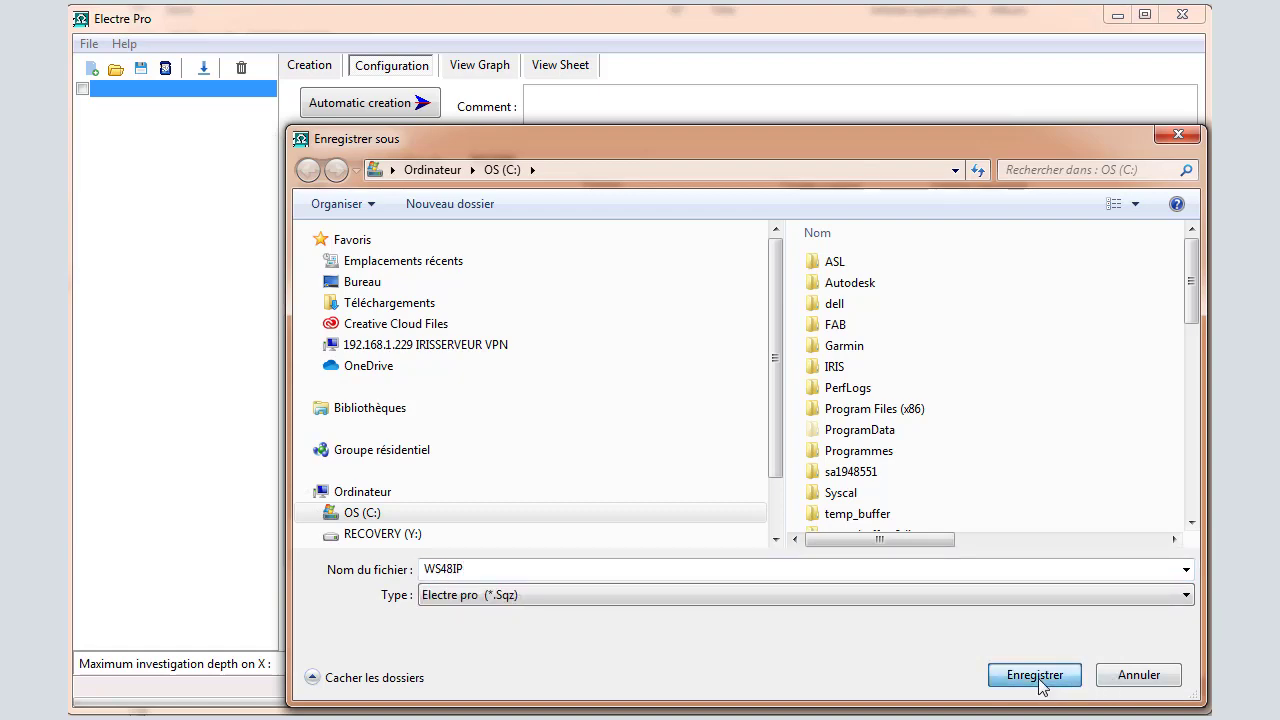
{"action": "left_click", "coordinate": [1036, 676]}
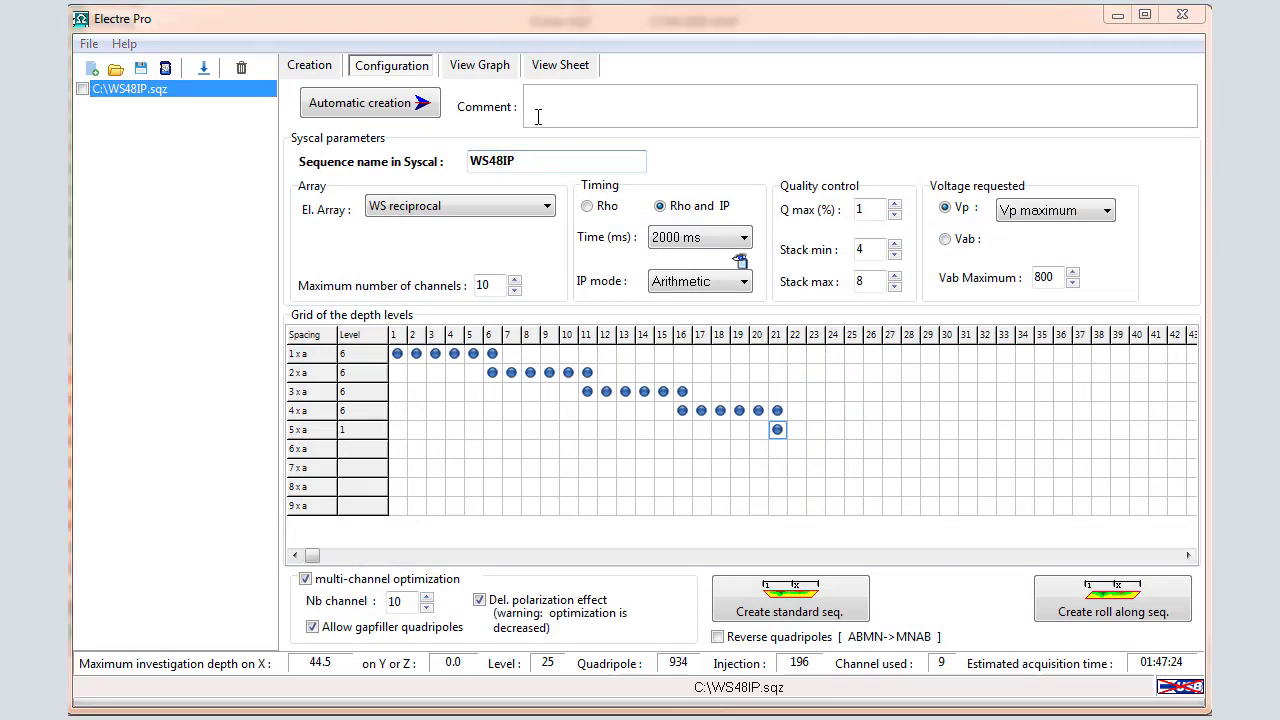
Examine the sequence's pseudosection graph and its sheet of electrode positions and quadripoles through to the last node
{"action": "left_click", "coordinate": [479, 65]}
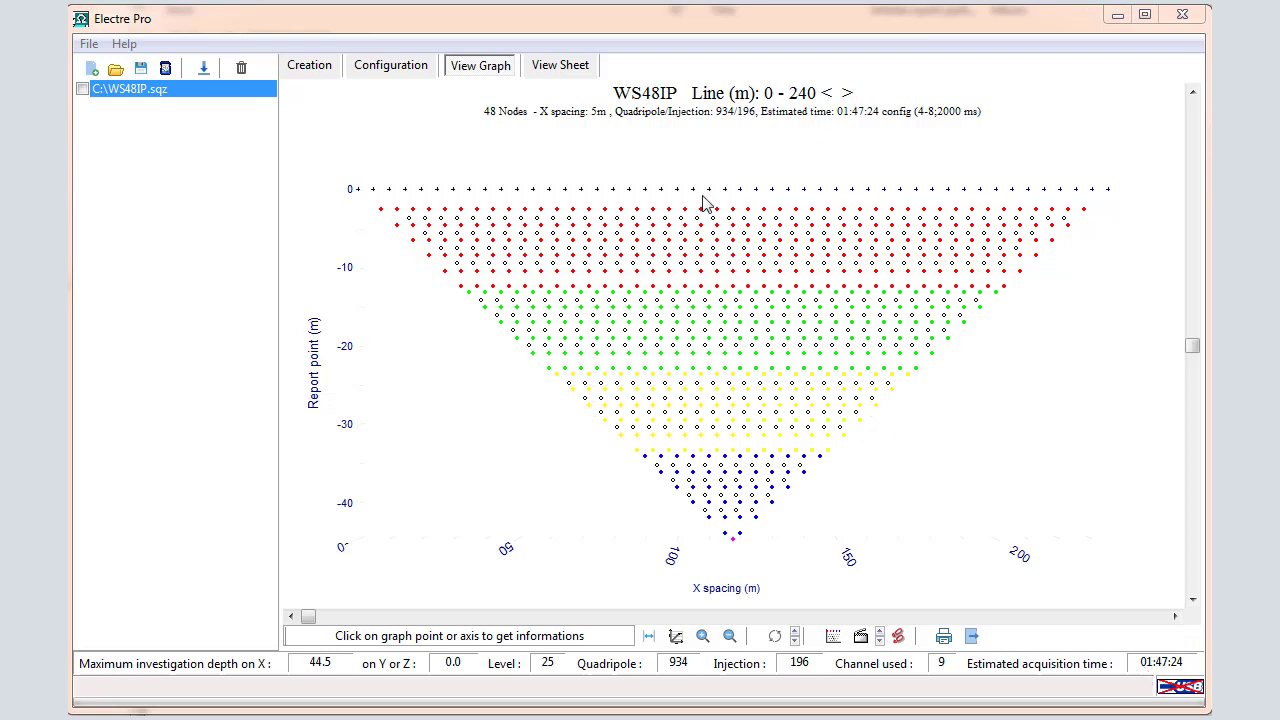
{"action": "left_click", "coordinate": [571, 68]}
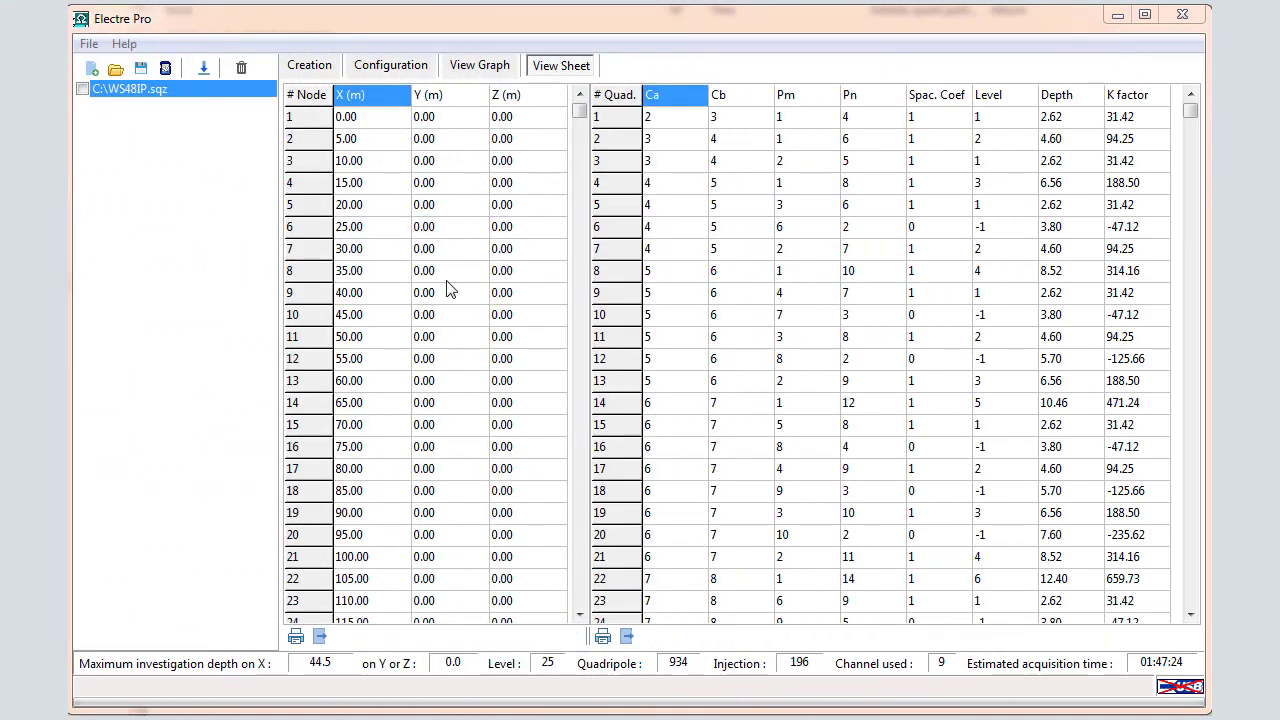
{"action": "left_click_drag", "start_coordinate": [579, 109], "coordinate": [568, 627]}
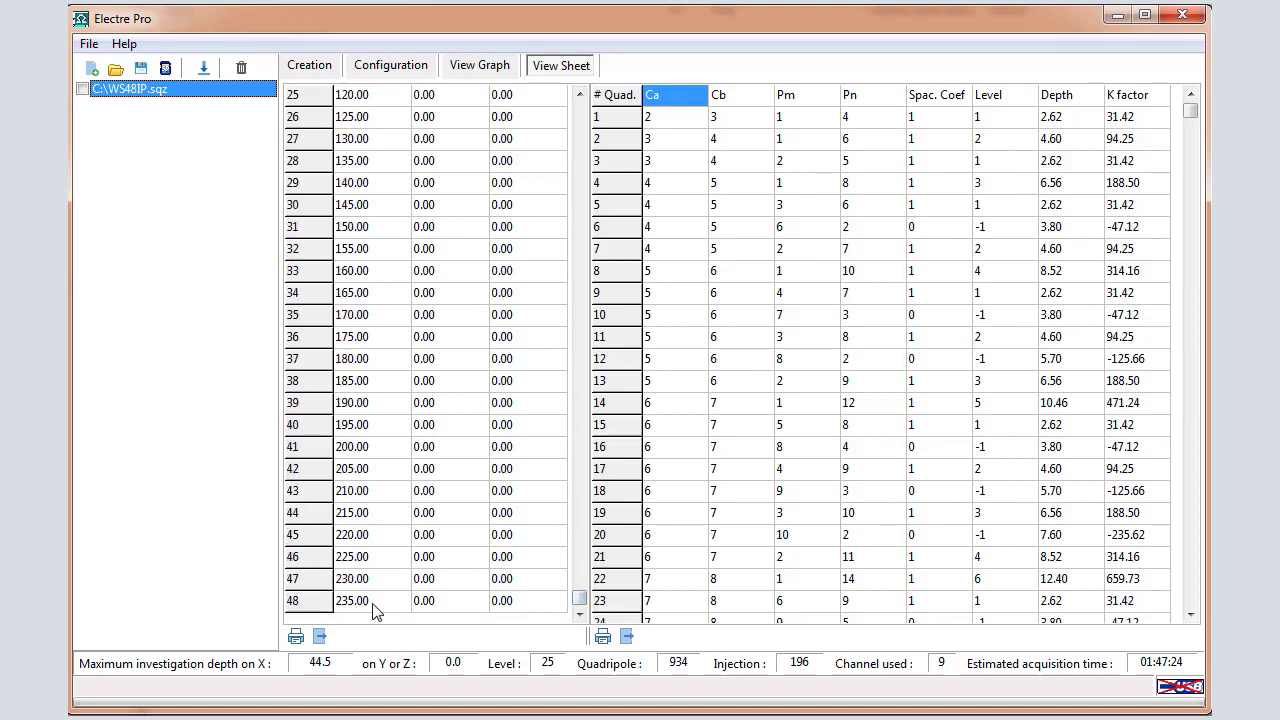
{"action": "left_click_drag", "start_coordinate": [580, 600], "coordinate": [598, 113]}
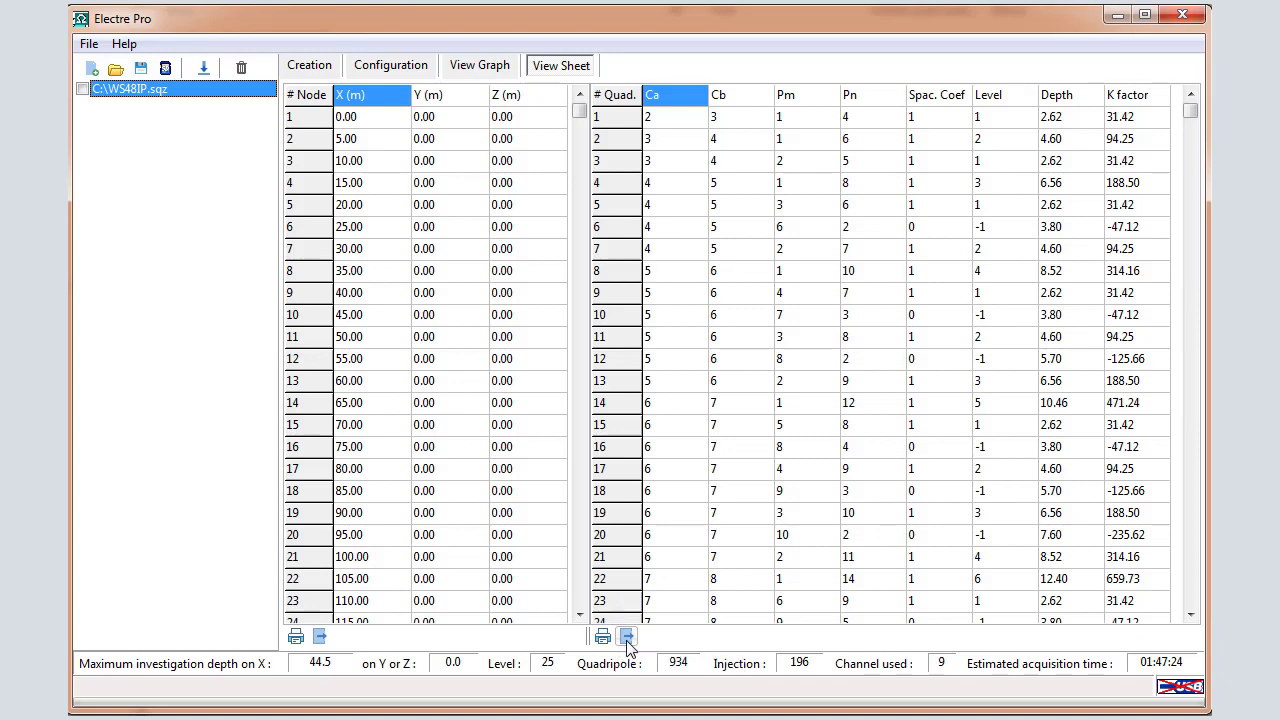
Mark WS48IP.sqz and start uploading it to the SYSCAL/ELREC unit over the USB communication port
{"action": "left_click", "coordinate": [83, 89]}
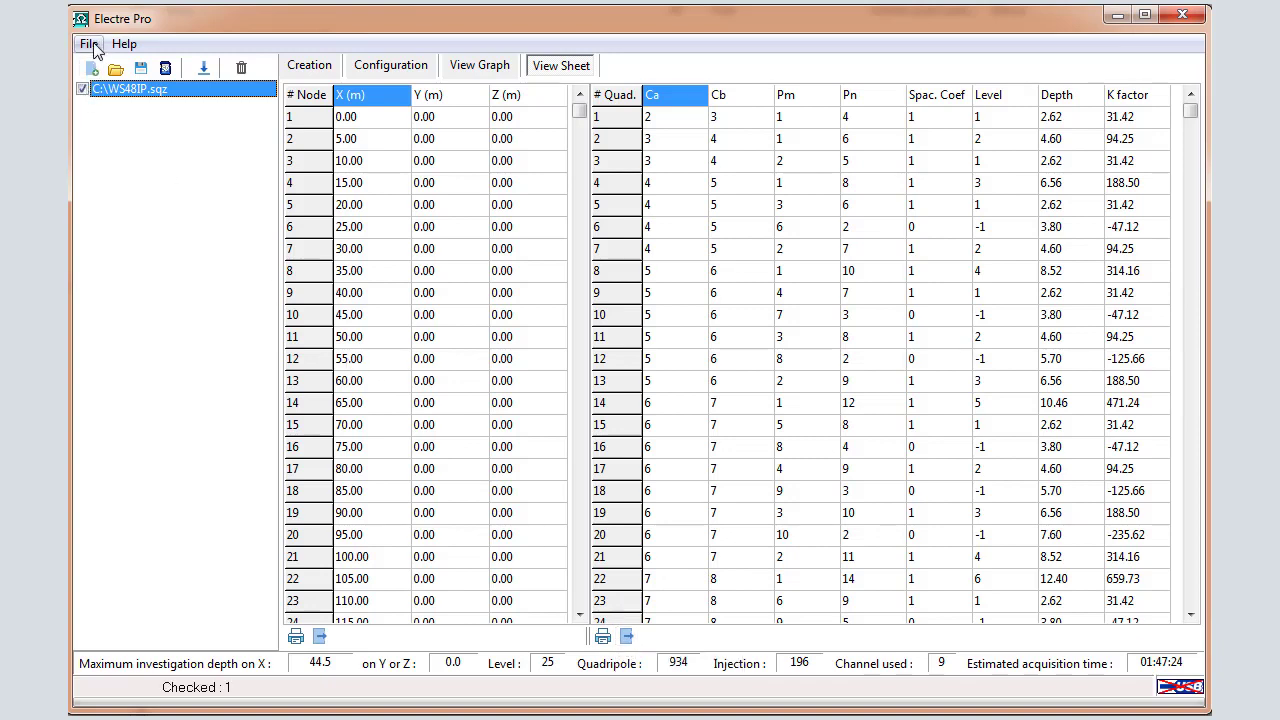
{"action": "left_click", "coordinate": [92, 45]}
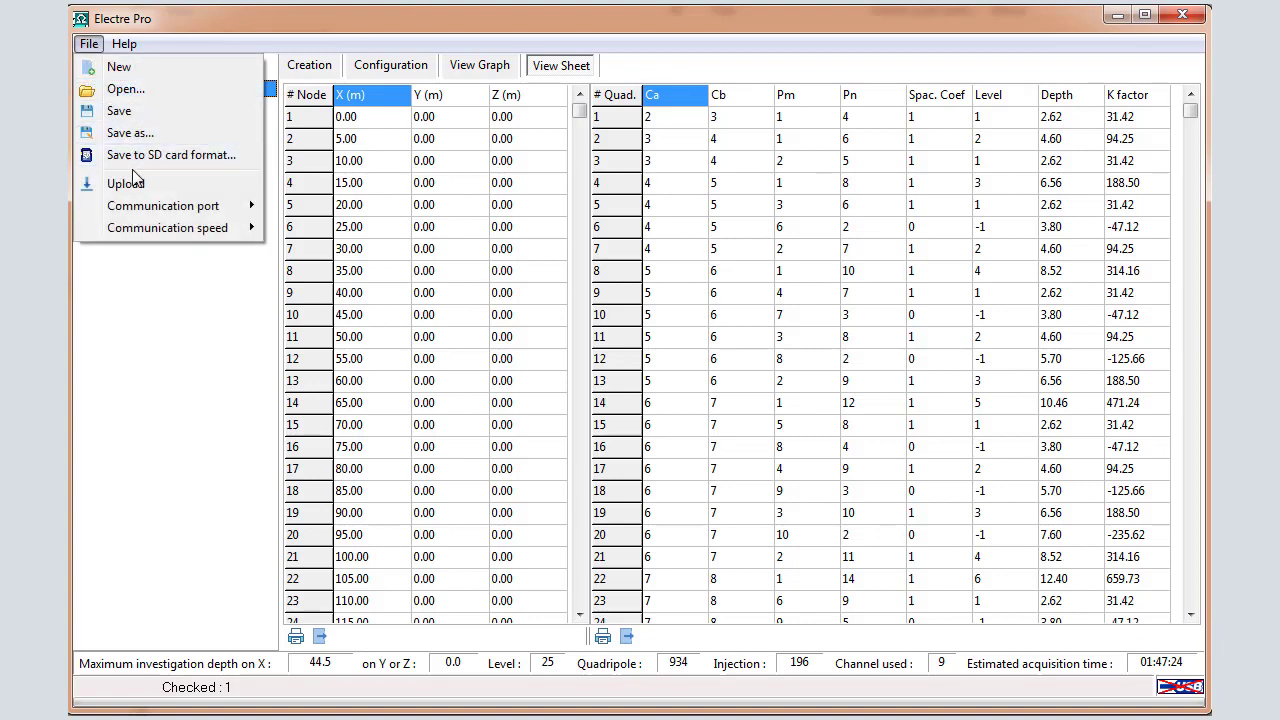
{"action": "mouse_move", "coordinate": [165, 207]}
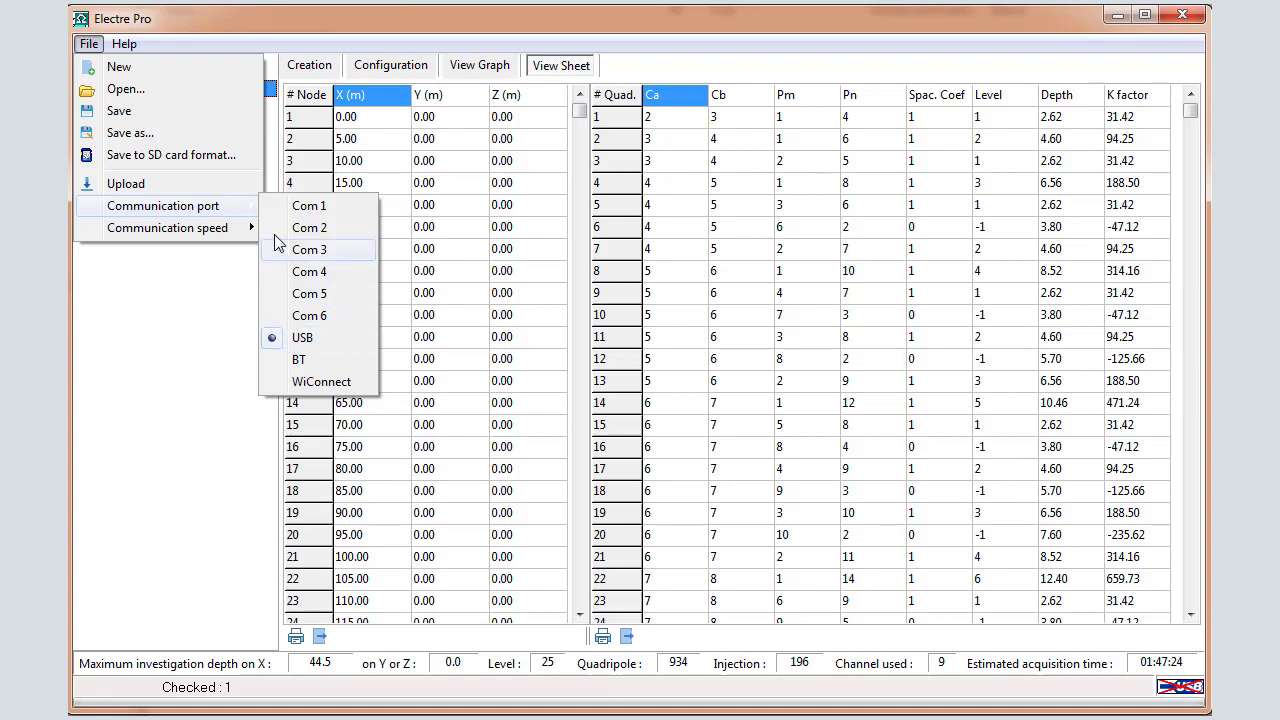
{"action": "left_click", "coordinate": [151, 185]}
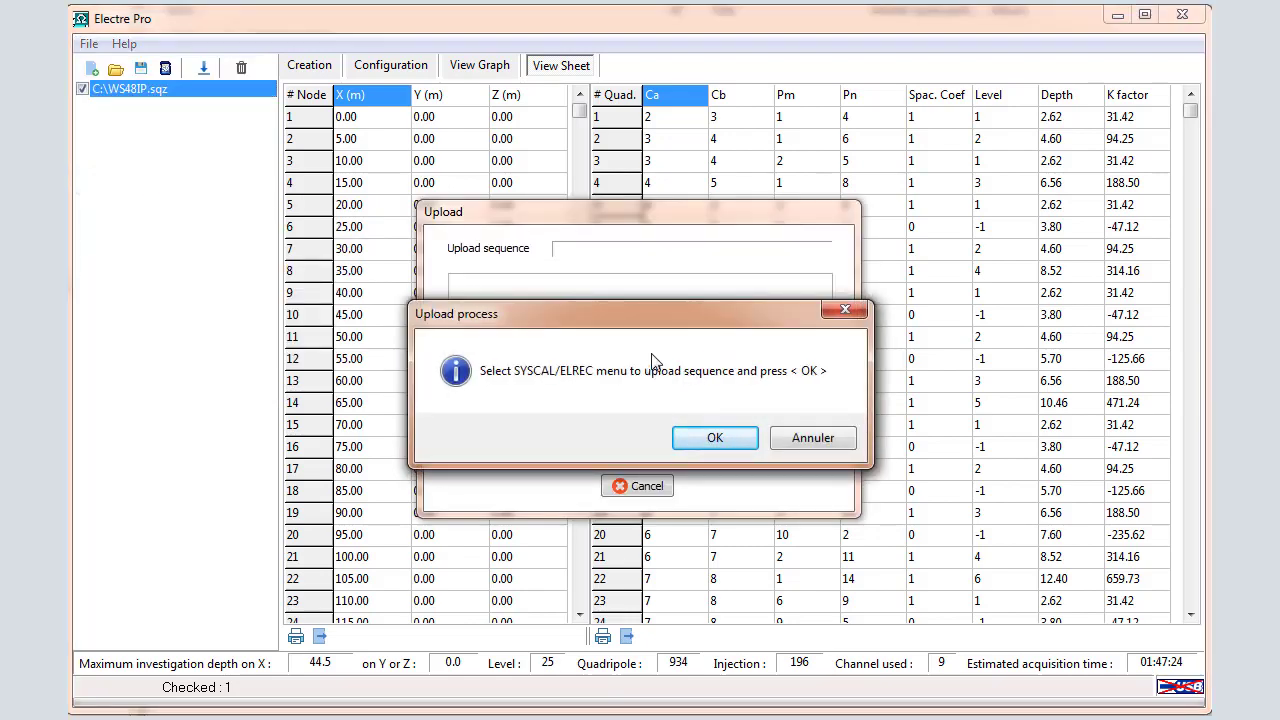
{"action": "left_click", "coordinate": [718, 446]}
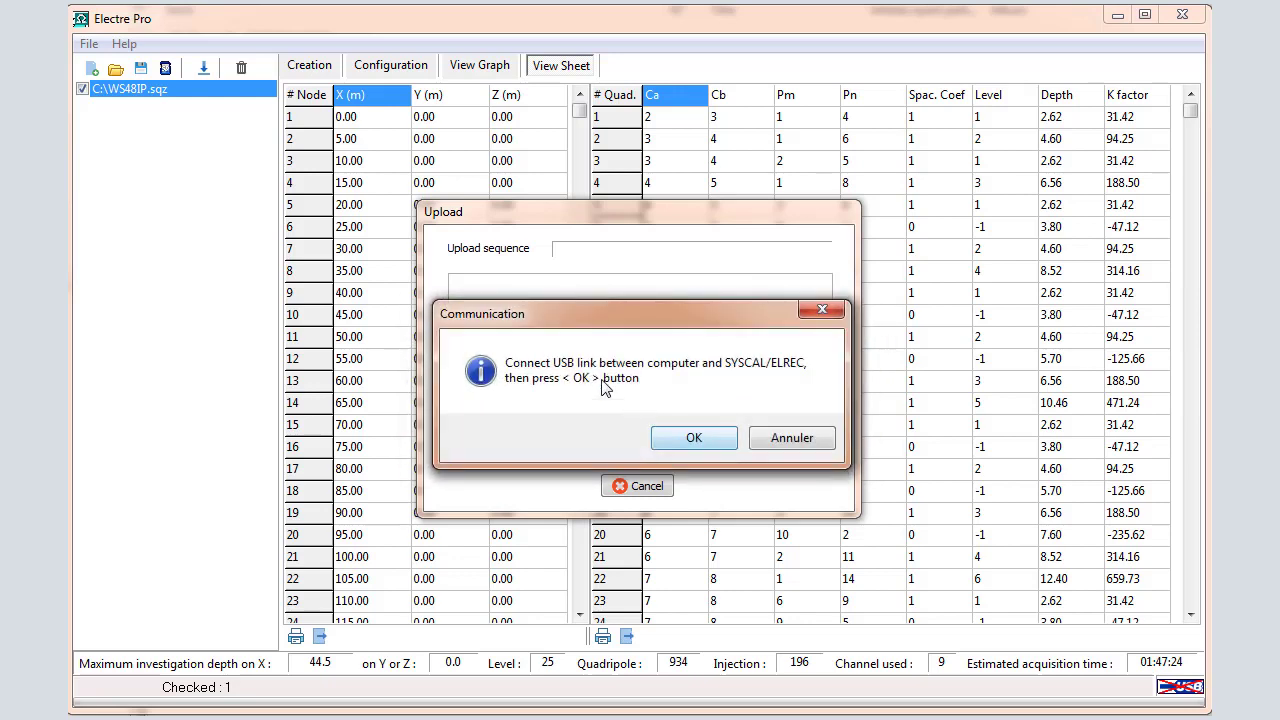